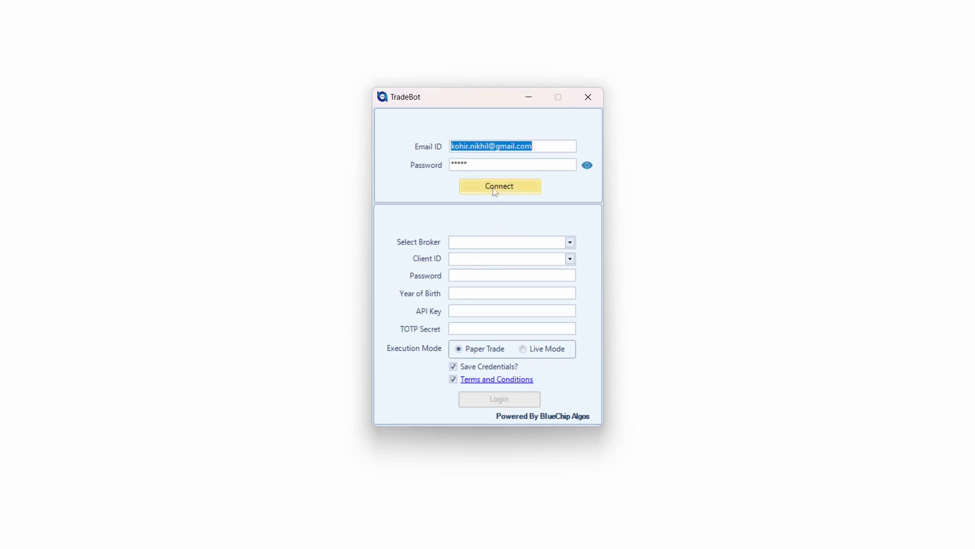
# Step: Connect the BlueChip Algos account so the saved AliceBlue credentials auto-fill in Paper Trade mode
pyautogui.click(544, 145)
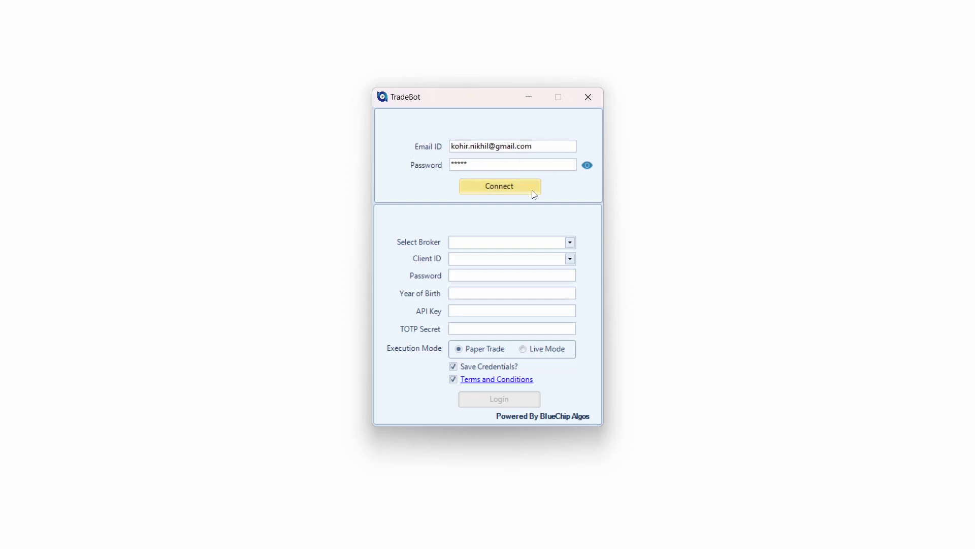
pyautogui.click(499, 188)
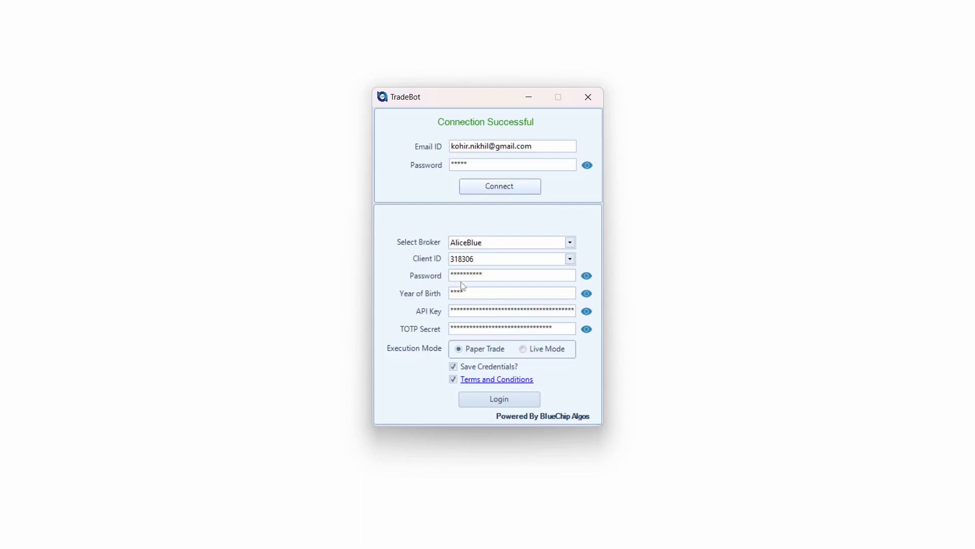
pyautogui.click(475, 243)
pyautogui.click(480, 255)
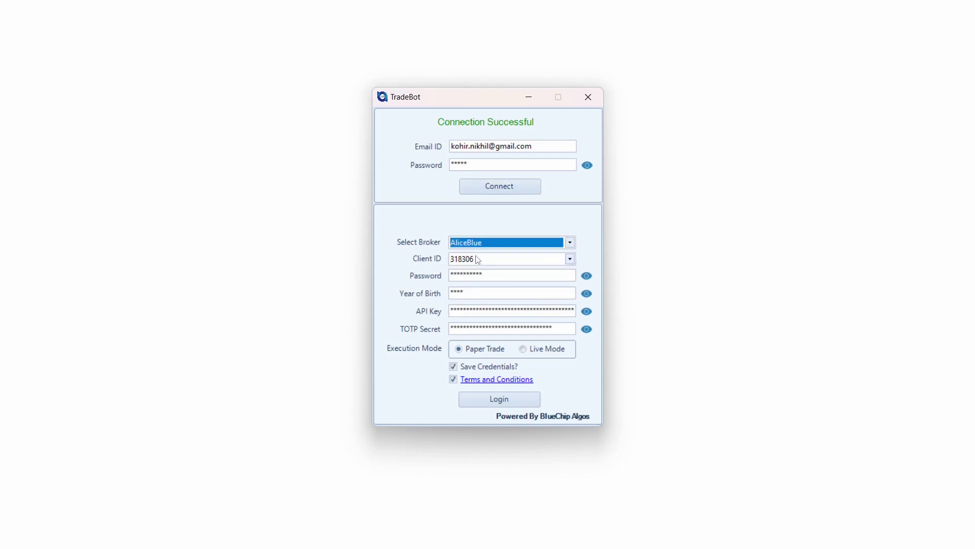
pyautogui.click(477, 259)
pyautogui.click(477, 272)
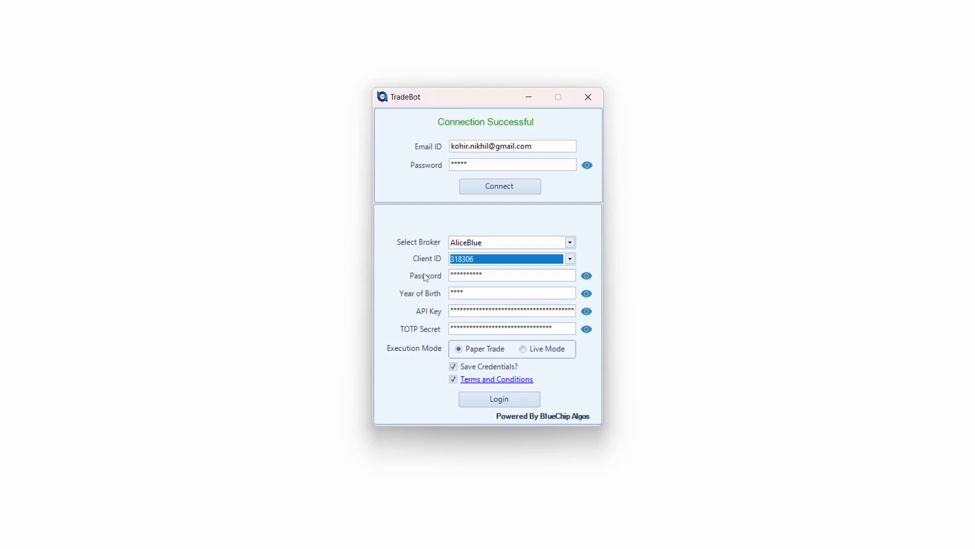
pyautogui.click(488, 276)
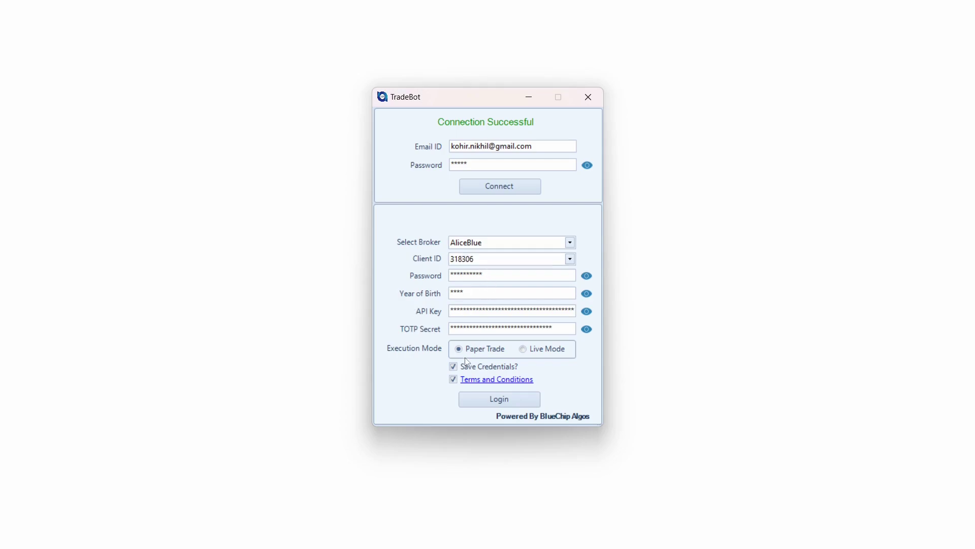
pyautogui.click(453, 375)
# Step: Check the broker password, then select and retype the Year of Birth in TradeBot's broker form
pyautogui.click(489, 274)
pyautogui.doubleClick(488, 274)
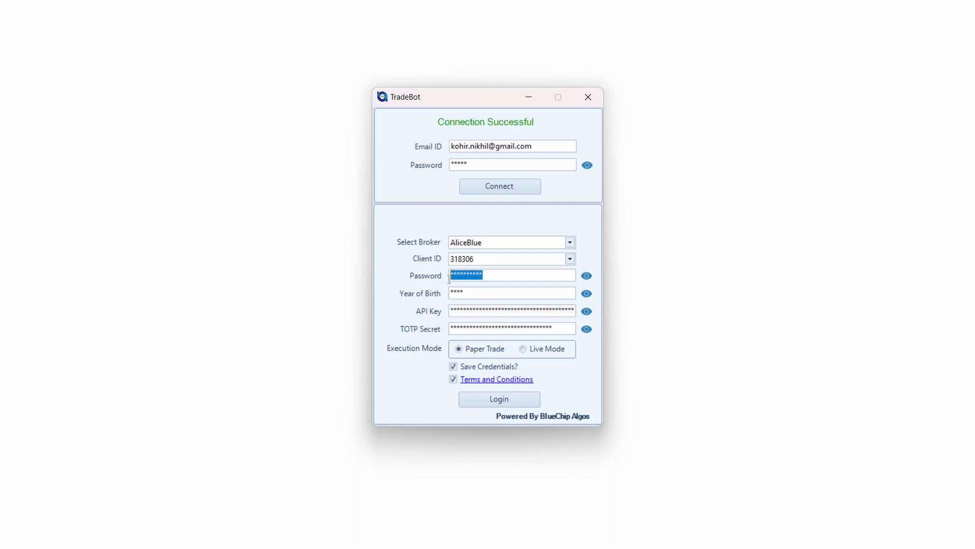
pyautogui.click(496, 276)
pyautogui.doubleClick(476, 292)
pyautogui.click(458, 293)
pyautogui.doubleClick(455, 293)
pyautogui.click(472, 295)
pyautogui.moveTo(472, 293); pyautogui.dragTo(450, 293)
pyautogui.write('****')
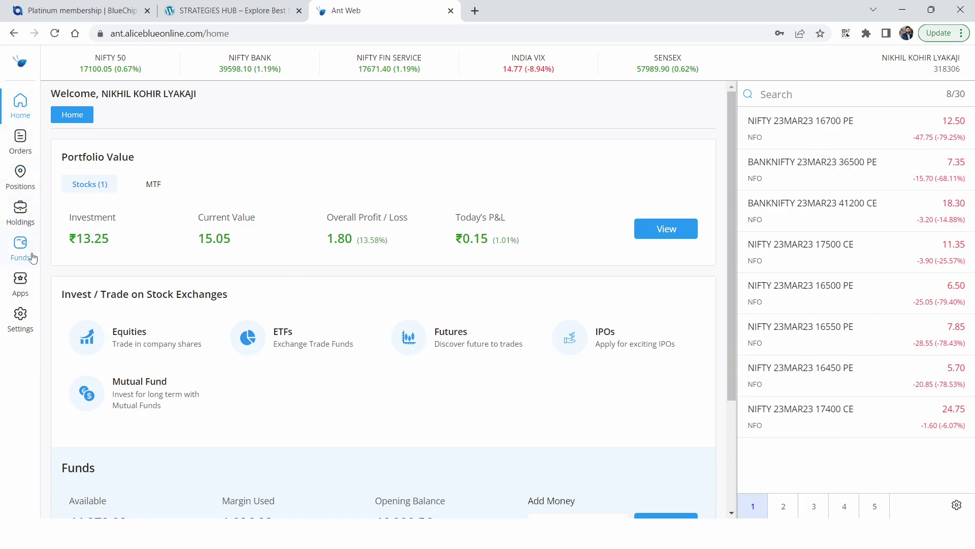
# Step: Open Apps > API Key in Ant Web and select the displayed API key text
pyautogui.click(23, 285)
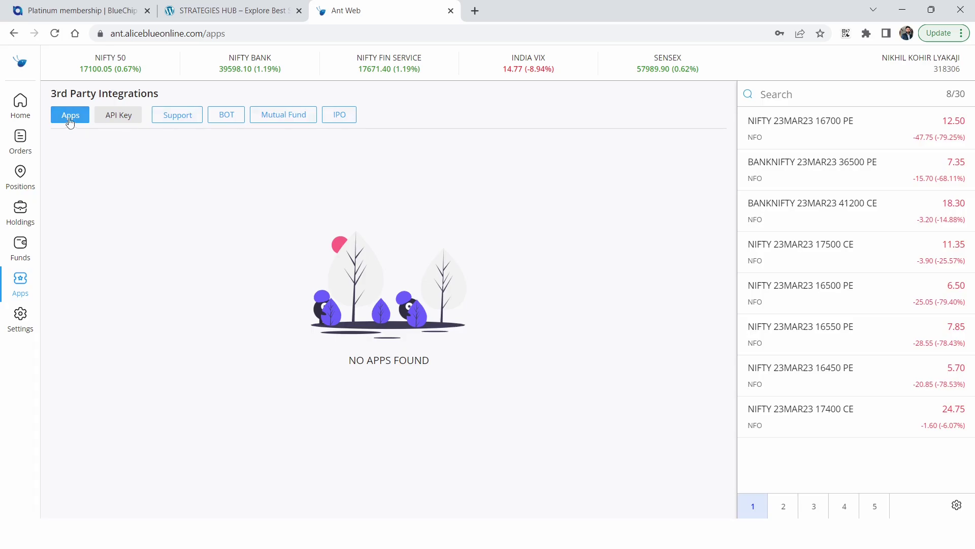
pyautogui.click(120, 116)
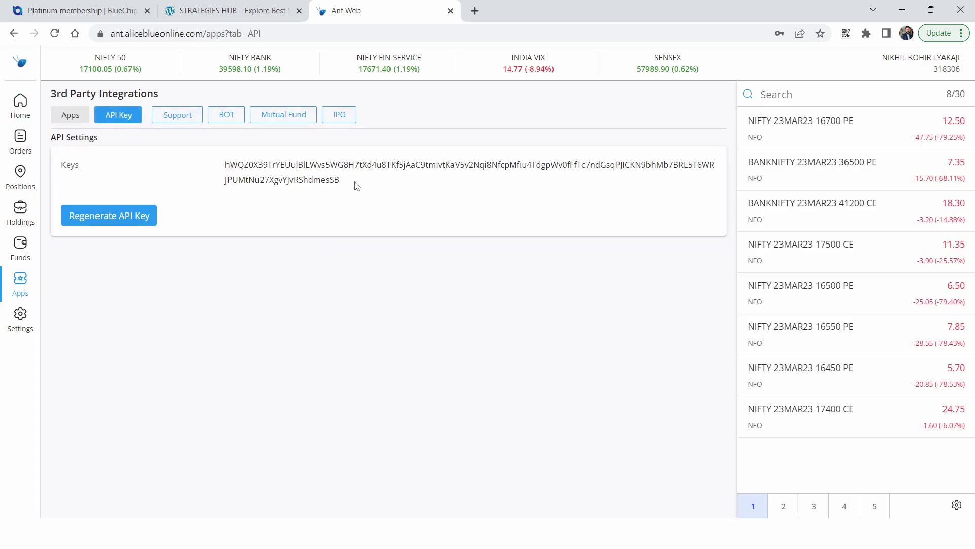
pyautogui.moveTo(355, 185); pyautogui.dragTo(223, 164)
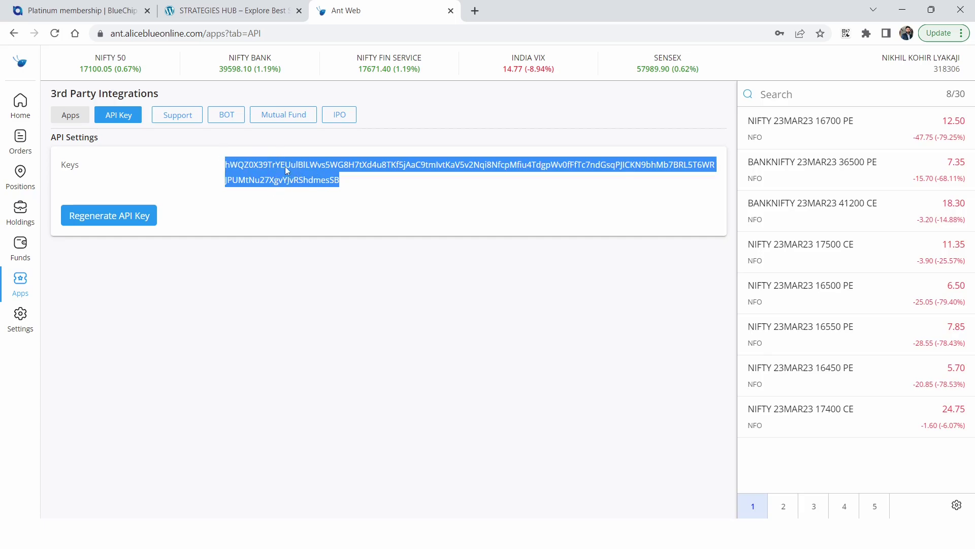
# Step: Paste the Ant Web API key over TradeBot's API Key value and minimise the browser
pyautogui.hotkey('alt', 'Tab')
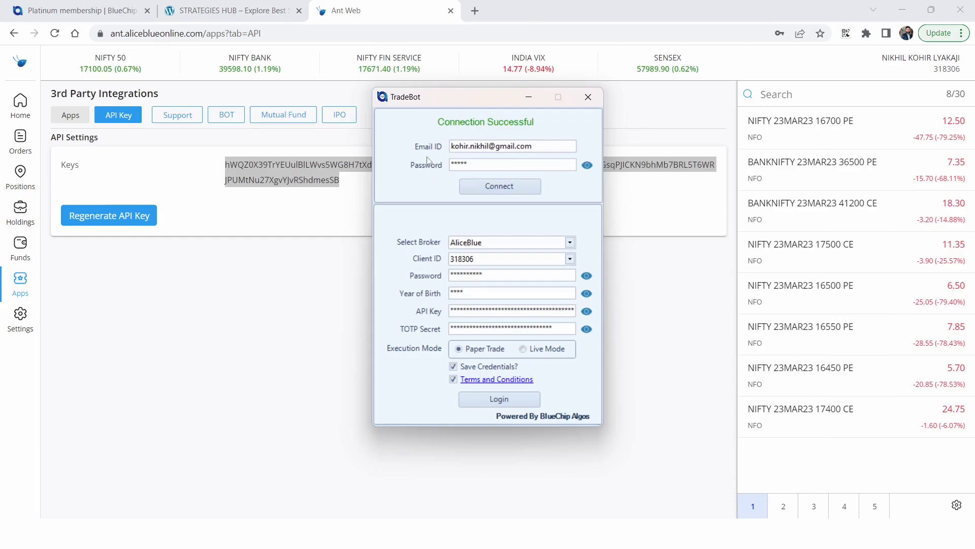
pyautogui.doubleClick(479, 310)
pyautogui.hotkey('ctrl', 'v')
pyautogui.doubleClick(493, 313)
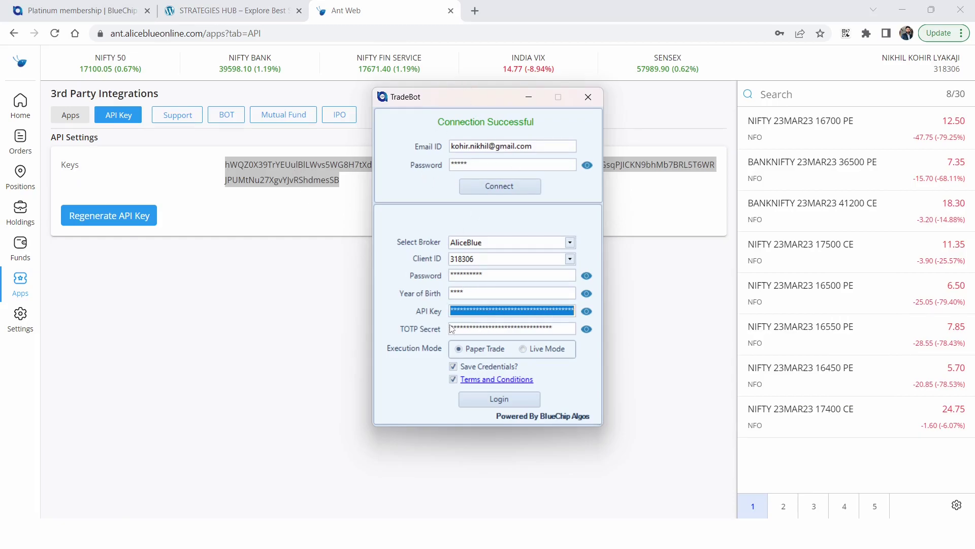
pyautogui.click(501, 312)
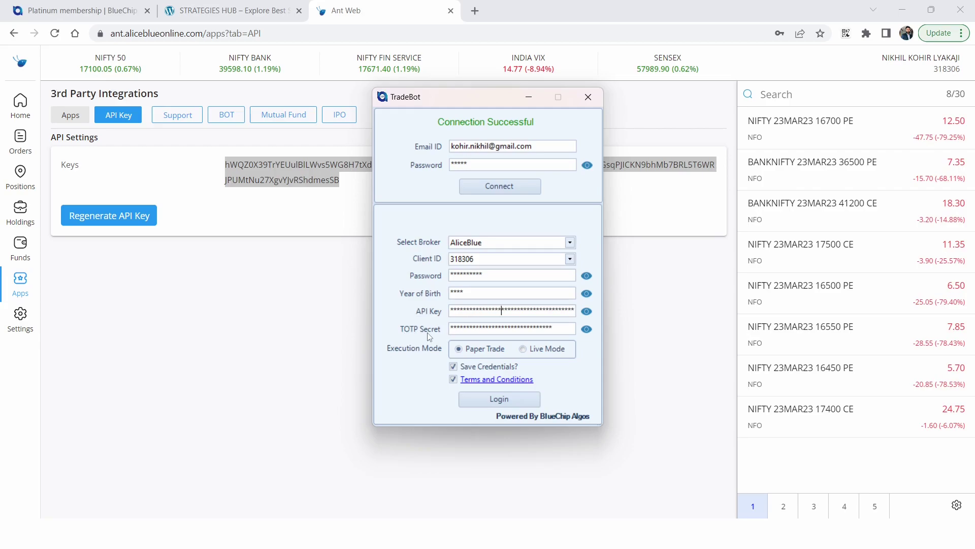
pyautogui.click(902, 9)
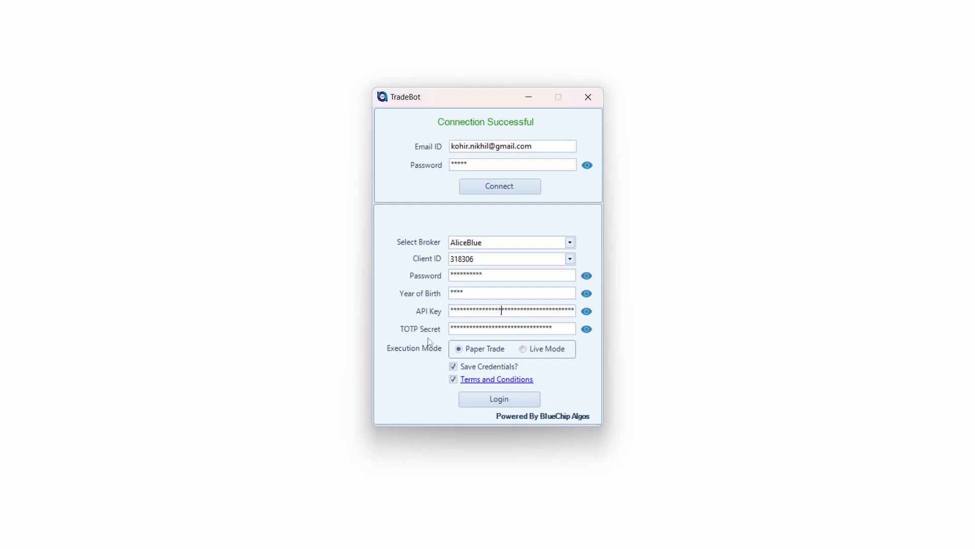
pyautogui.moveTo(553, 329); pyautogui.dragTo(451, 332)
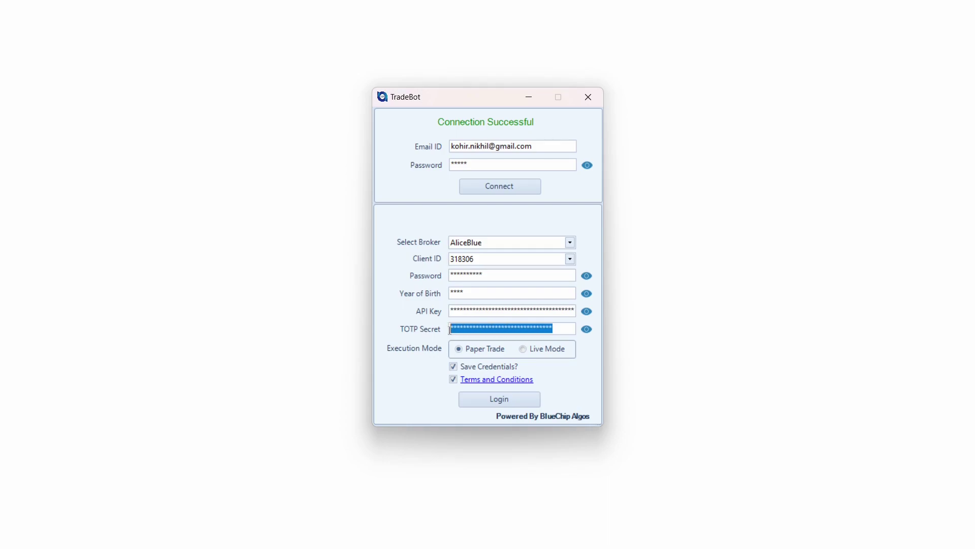
pyautogui.click(479, 329)
pyautogui.moveTo(554, 329); pyautogui.dragTo(451, 328)
pyautogui.click(495, 329)
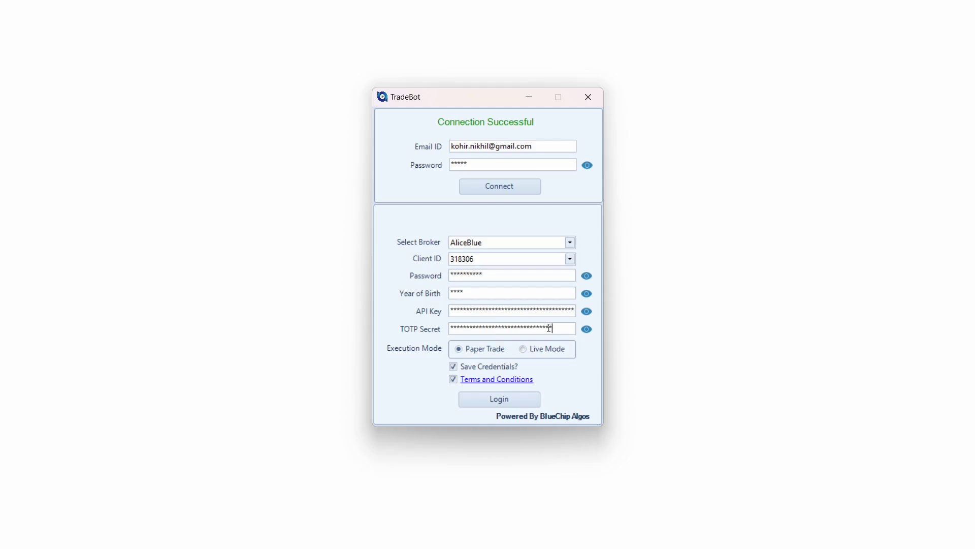
pyautogui.moveTo(553, 328); pyautogui.dragTo(450, 329)
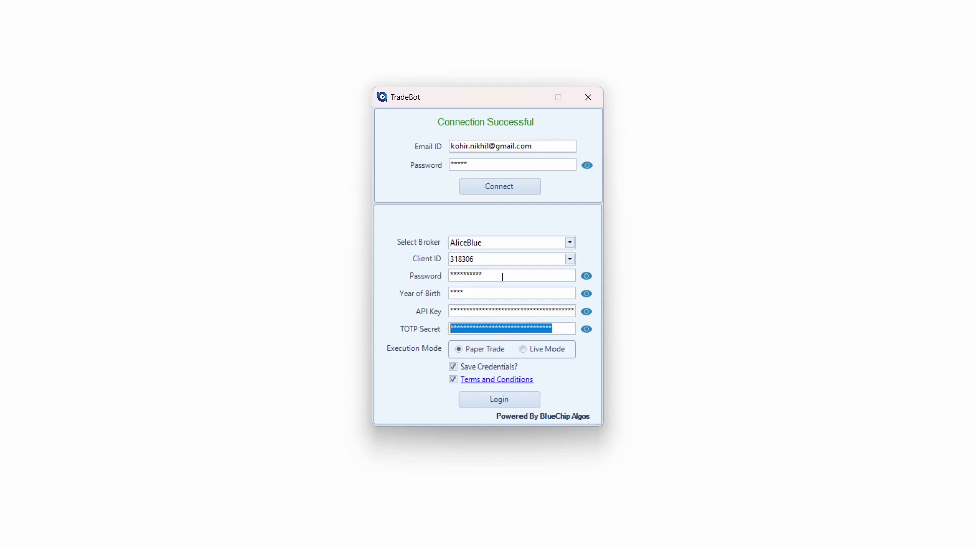
pyautogui.hotkey('alt', 'Tab')
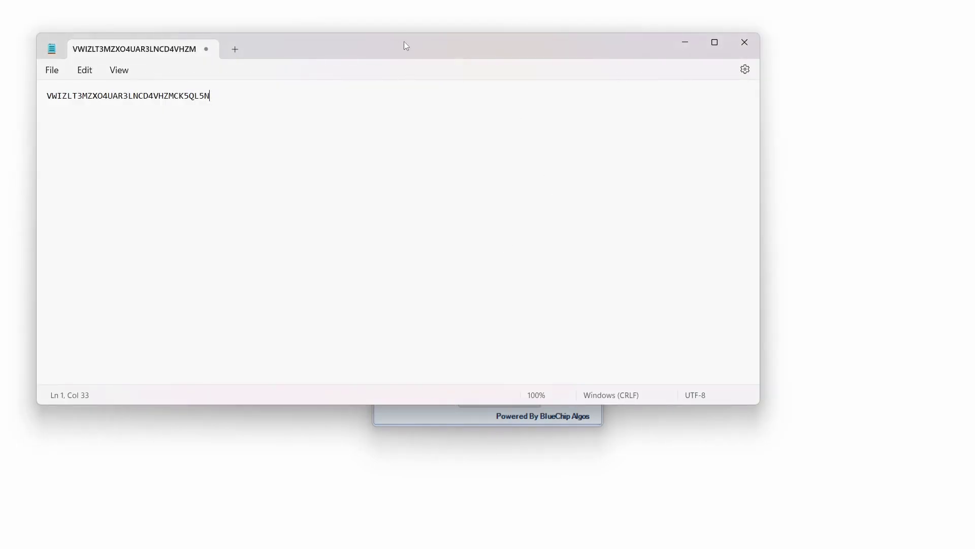
pyautogui.moveTo(405, 41); pyautogui.dragTo(672, 95)
pyautogui.press('Return')
pyautogui.press('Return')
pyautogui.press('Return')
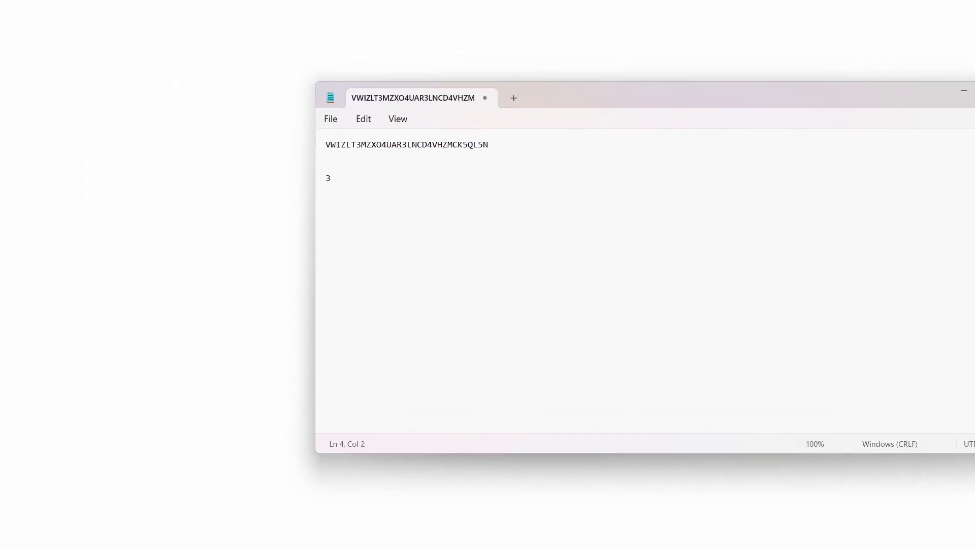
pyautogui.doubleClick(349, 180)
pyautogui.click(349, 182)
# Step: Select the complete TOTP secret on line 1 of the note
pyautogui.moveTo(494, 145); pyautogui.dragTo(316, 144)
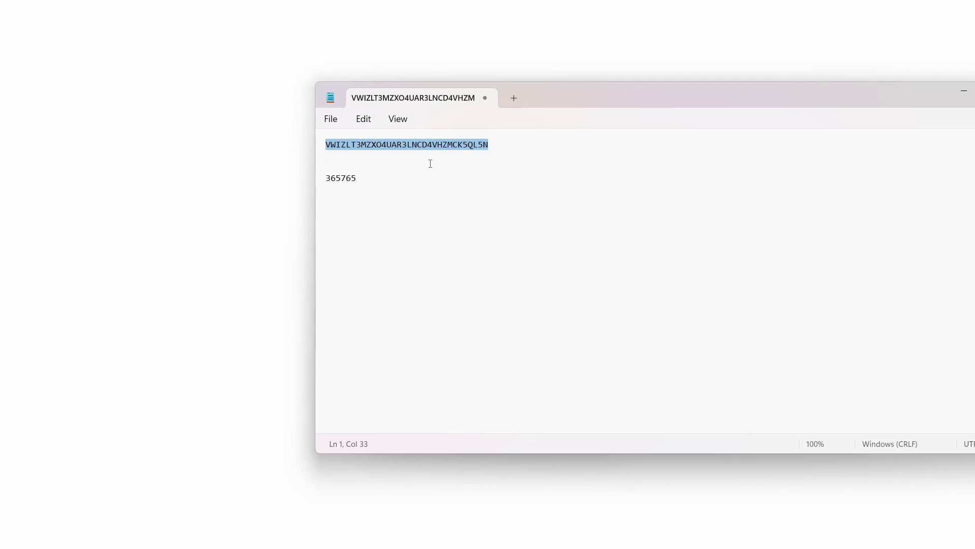
pyautogui.doubleClick(415, 148)
pyautogui.doubleClick(399, 152)
pyautogui.doubleClick(380, 187)
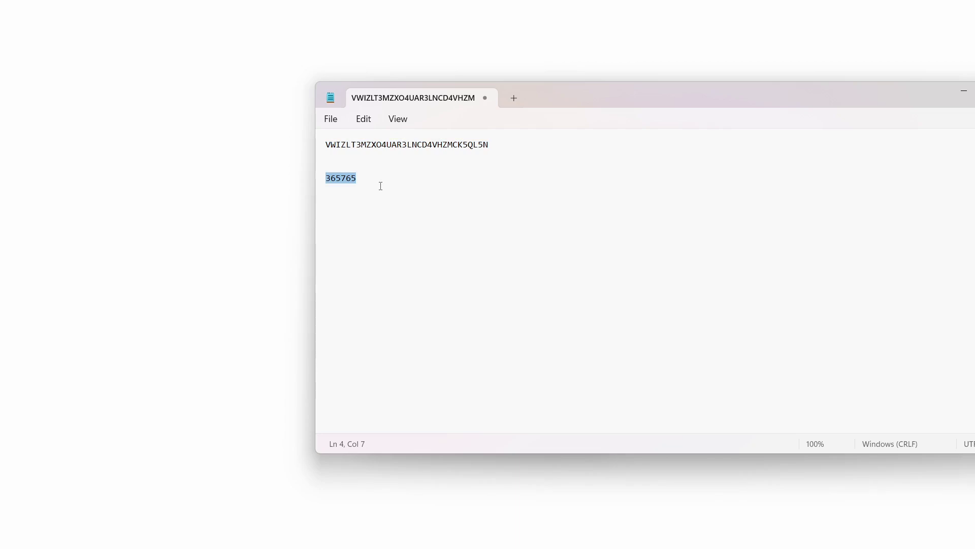
pyautogui.doubleClick(390, 148)
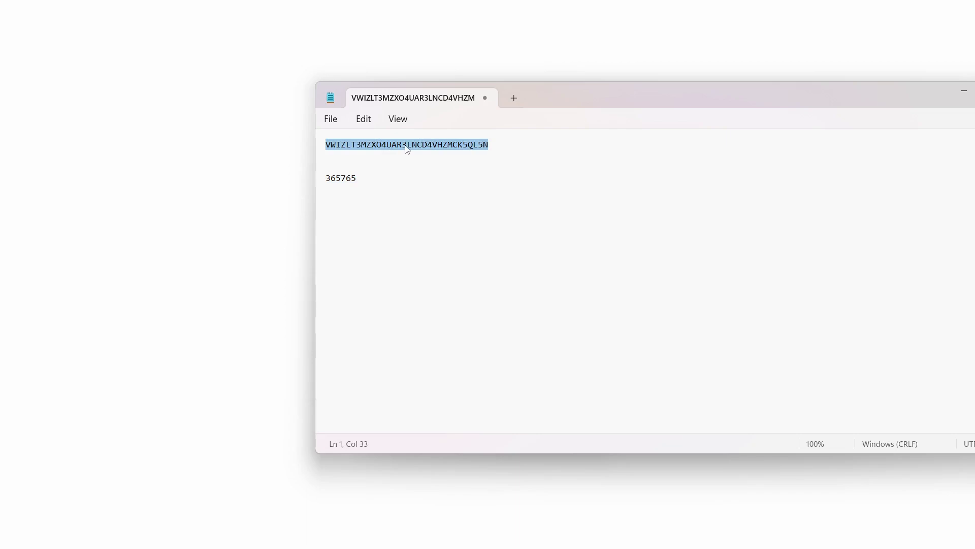
pyautogui.click(438, 144)
pyautogui.click(478, 144)
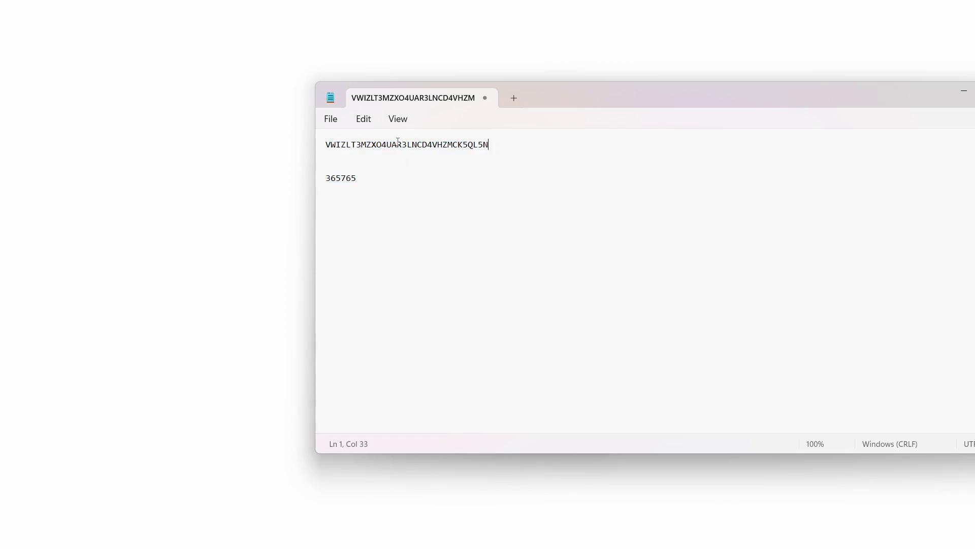
pyautogui.click(355, 175)
pyautogui.moveTo(497, 143); pyautogui.dragTo(320, 143)
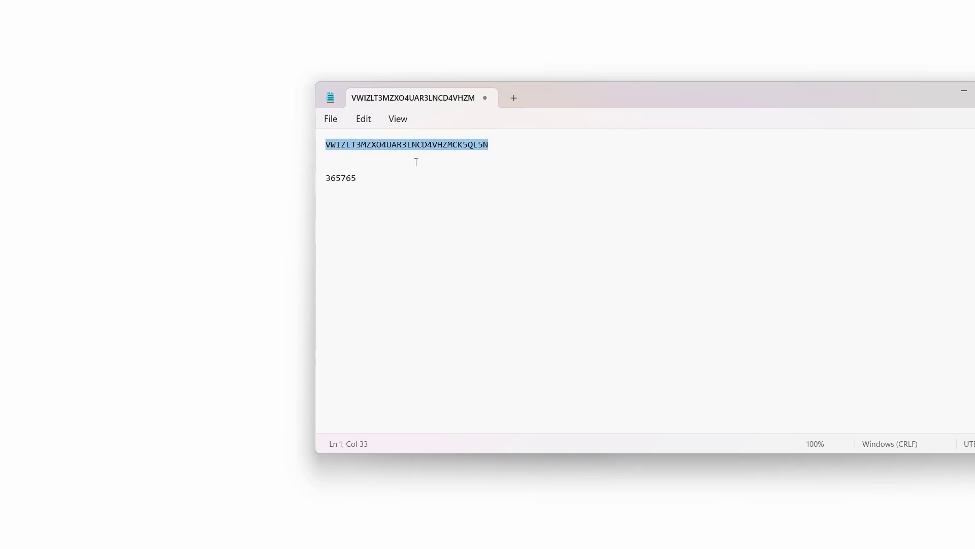
# Step: Log out of Ant Web and dismiss the saved-password suggestions
pyautogui.hotkey('alt', 'Tab')
pyautogui.hotkey('alt', 'Tab')
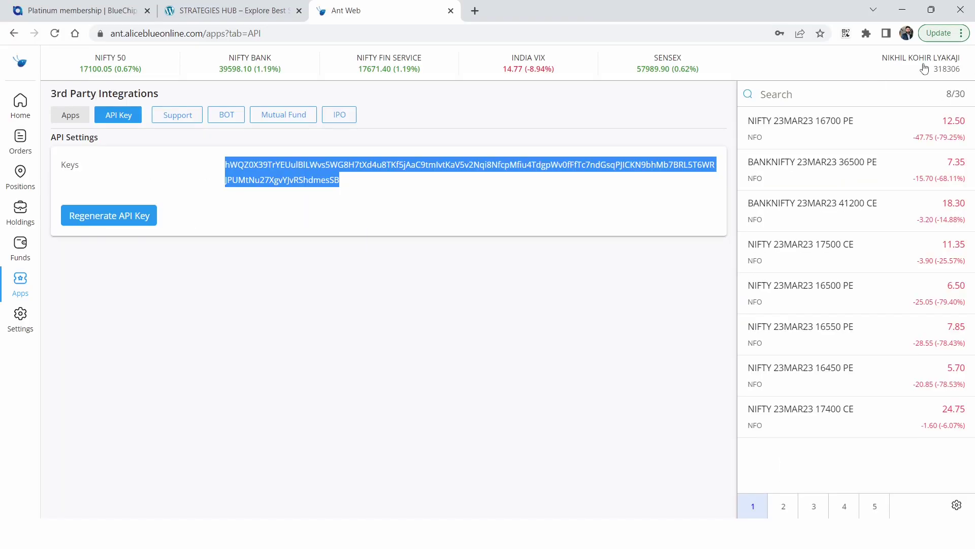
pyautogui.moveTo(938, 73)
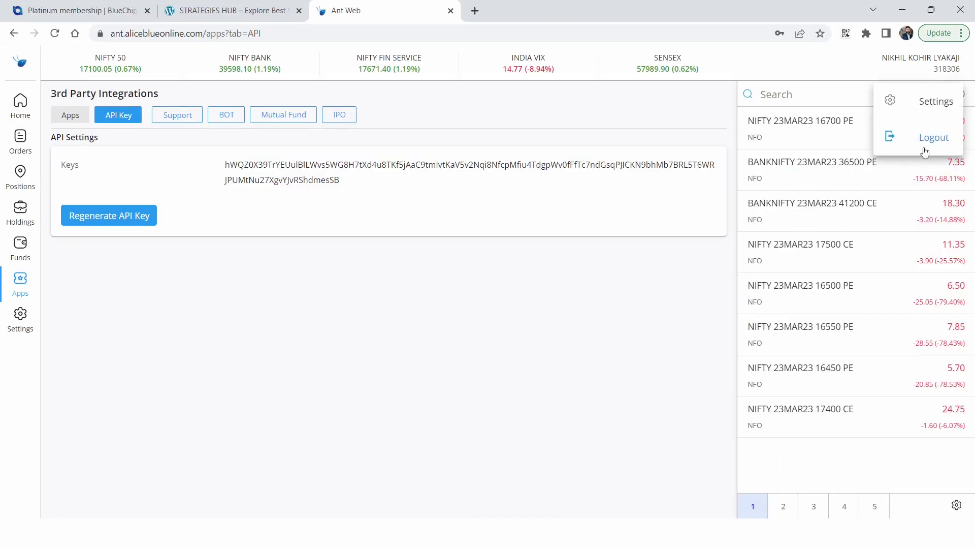
pyautogui.click(935, 134)
pyautogui.click(529, 306)
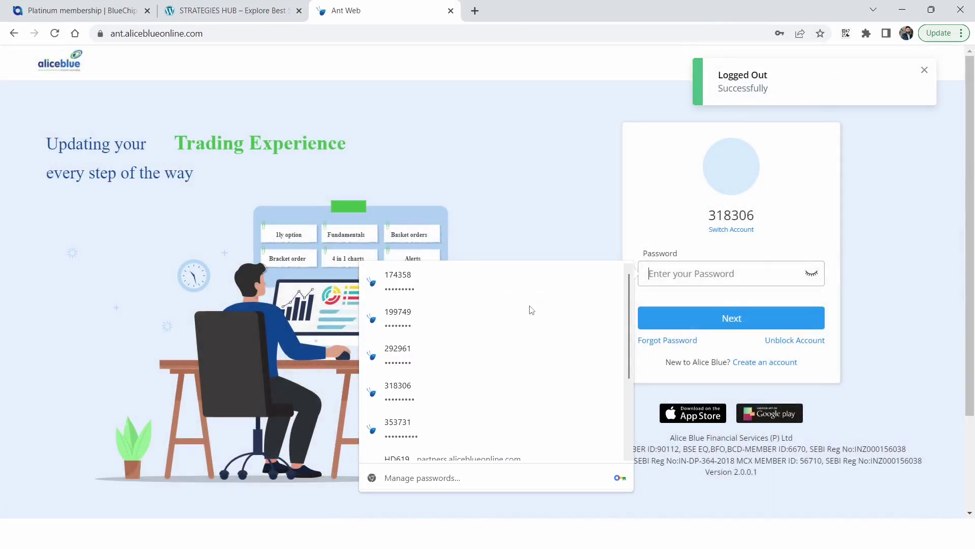
pyautogui.click(856, 201)
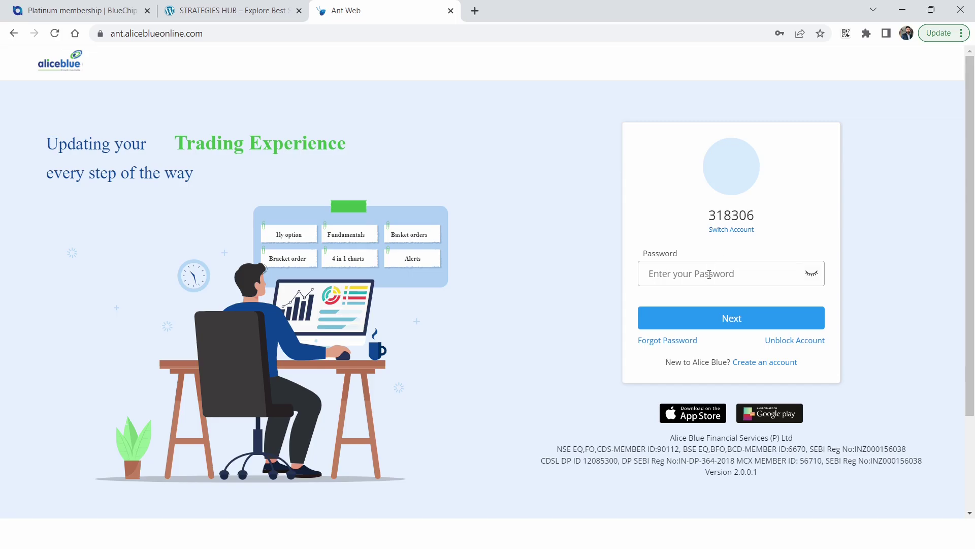
# Step: Sign back in to Ant Web with the account password and year of birth
pyautogui.click(709, 275)
pyautogui.write('••••••••••')
pyautogui.press('Return')
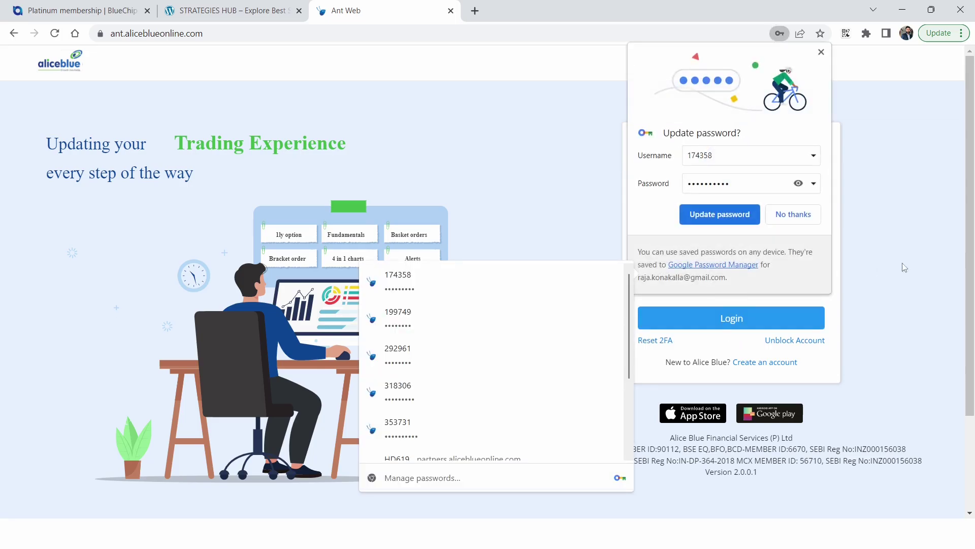
pyautogui.click(820, 54)
pyautogui.click(745, 264)
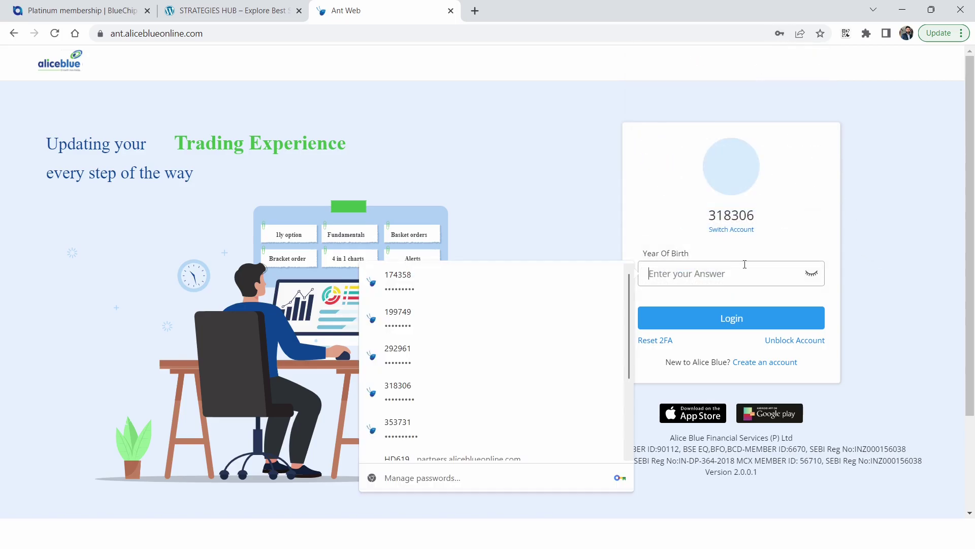
pyautogui.write('••••')
pyautogui.press('Return')
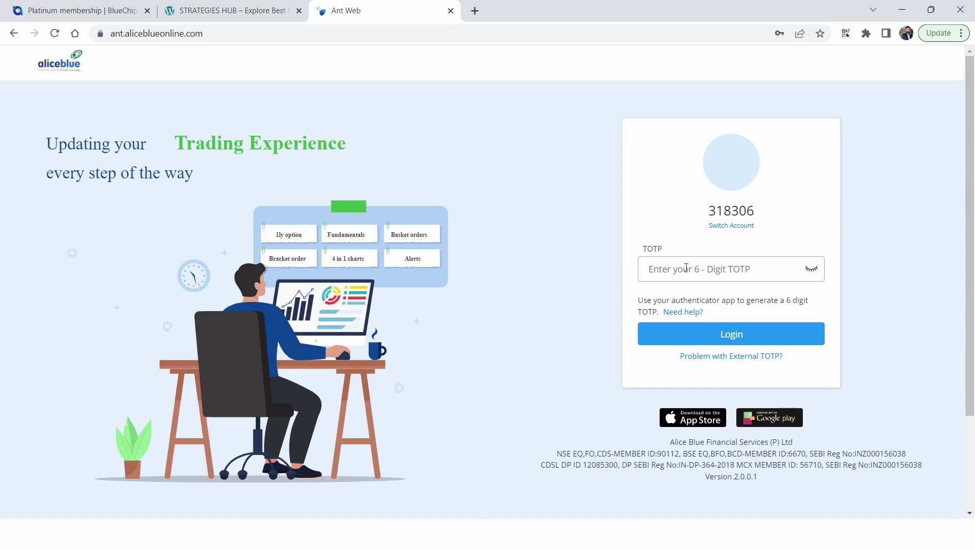
# Step: At the TOTP step, show the alternative TOTP options and highlight the Reset TOTP link
pyautogui.click(665, 275)
pyautogui.click(725, 356)
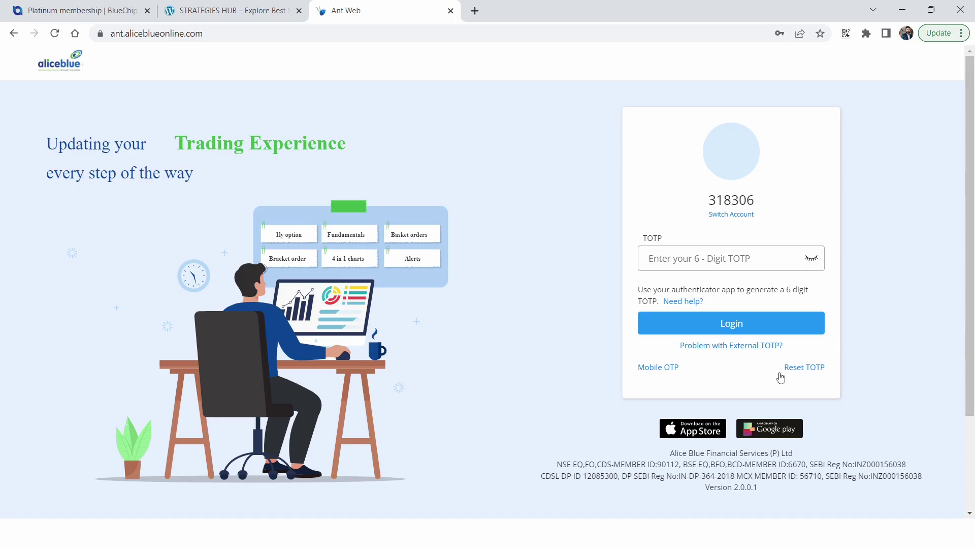
pyautogui.moveTo(773, 372); pyautogui.dragTo(842, 376)
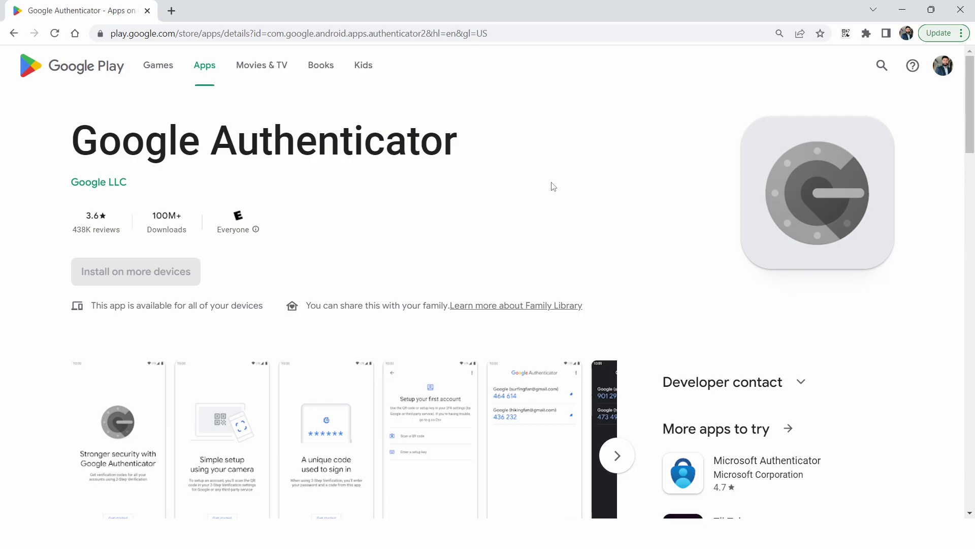
# Step: Scroll the Google Authenticator listing and enlarge its 'Setup your first account' screenshot
pyautogui.scroll(-5, 312, 128)
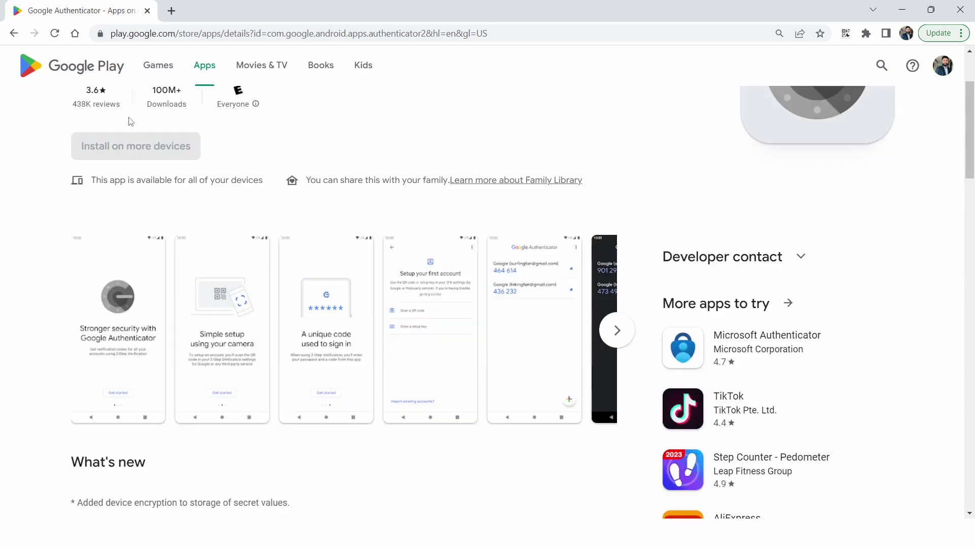
pyautogui.scroll(-1, 343, 209)
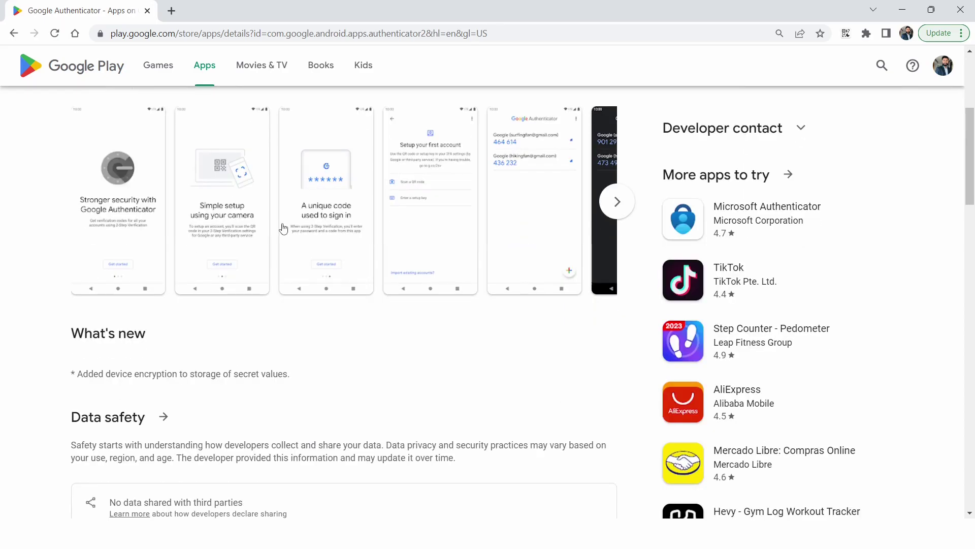
pyautogui.click(414, 200)
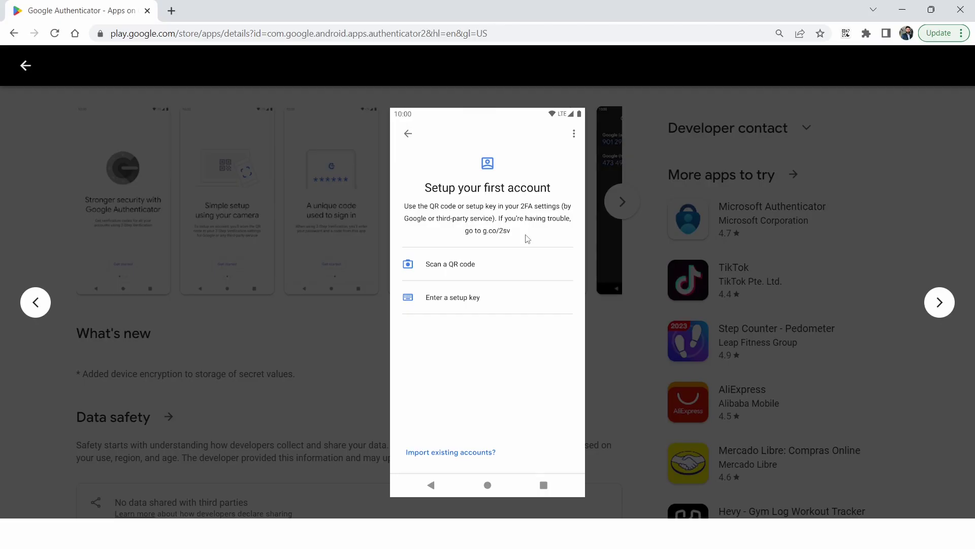
# Step: Bring TradeBot forward and move its window right, beside the authenticator setup screen
pyautogui.hotkey('alt', 'Tab')
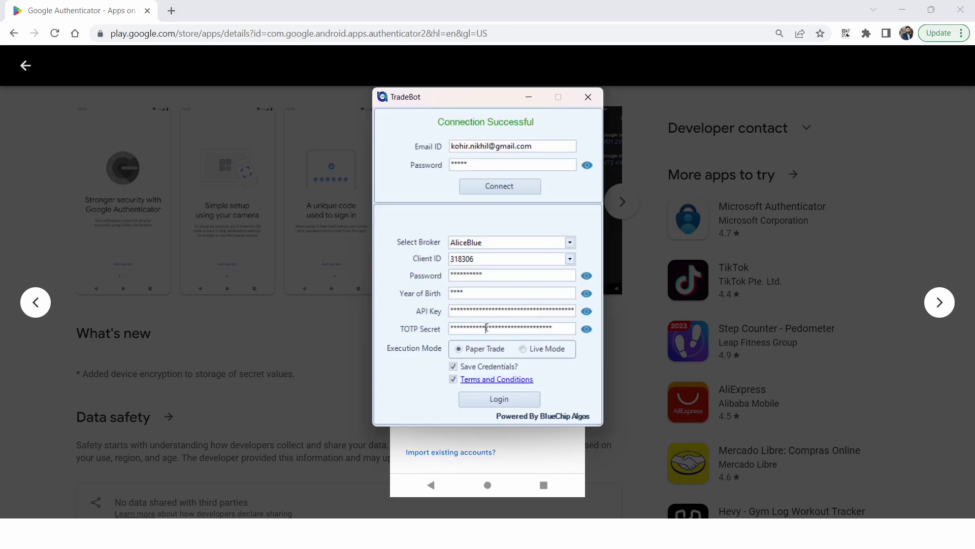
pyautogui.click(557, 326)
pyautogui.moveTo(475, 96); pyautogui.dragTo(780, 103)
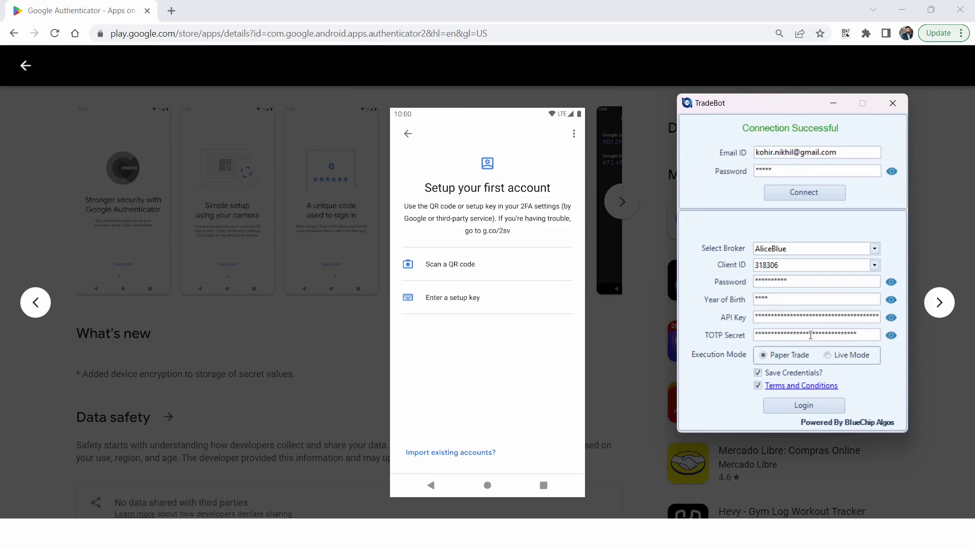
# Step: Review the TOTP Secret, broker password and Year of Birth values in the login form
pyautogui.doubleClick(839, 337)
pyautogui.click(860, 335)
pyautogui.moveTo(867, 335); pyautogui.dragTo(767, 337)
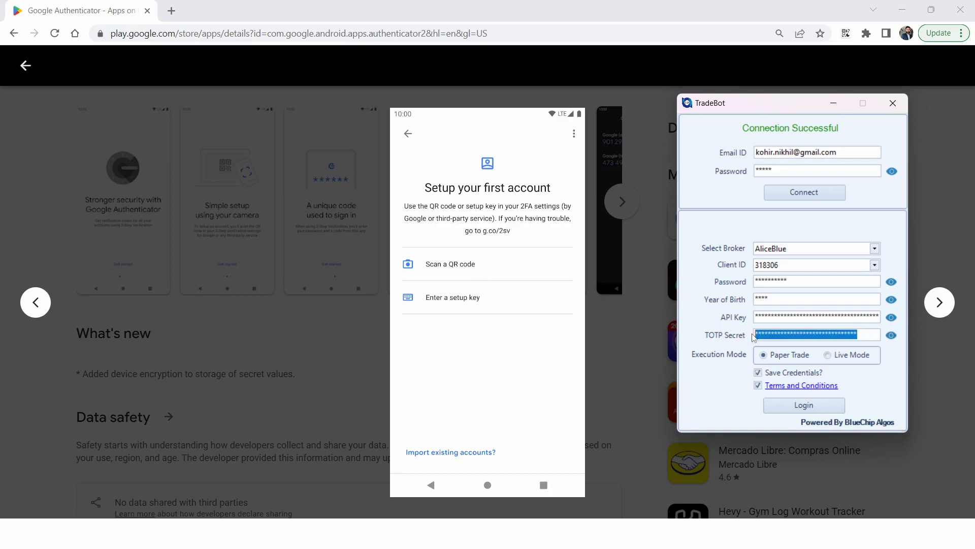
pyautogui.click(817, 334)
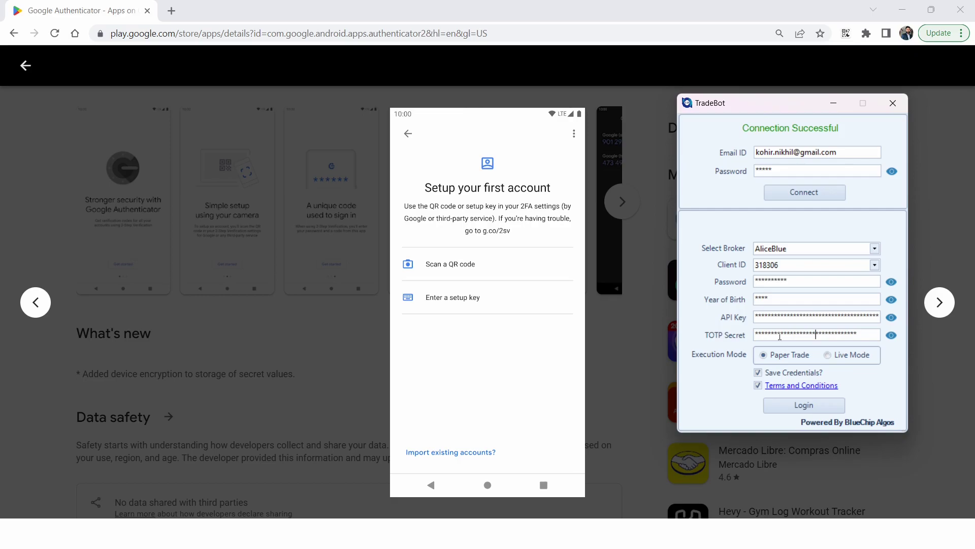
pyautogui.doubleClick(759, 282)
pyautogui.doubleClick(757, 298)
pyautogui.click(778, 298)
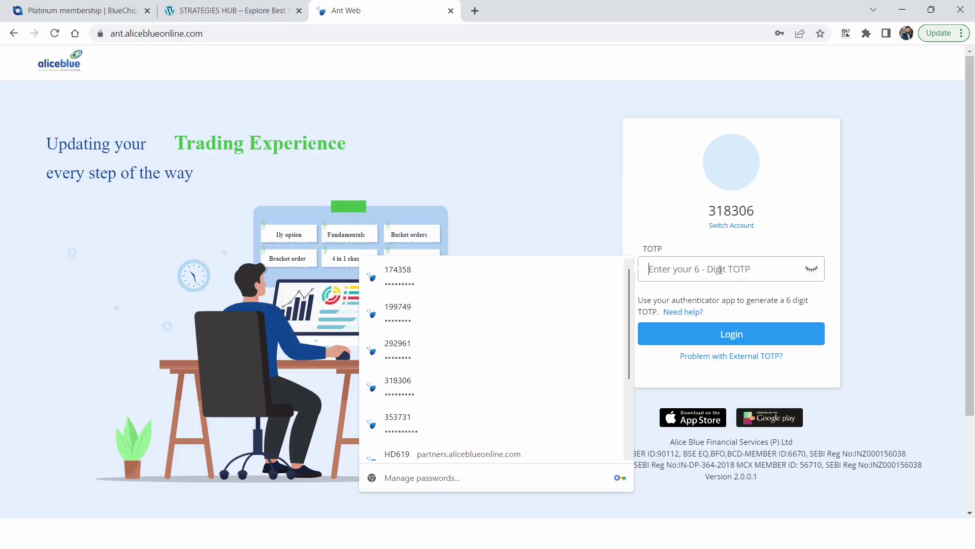
# Step: Enter the six-digit TOTP, dismiss the password prompt, and open Apps > API Key
pyautogui.write('••')
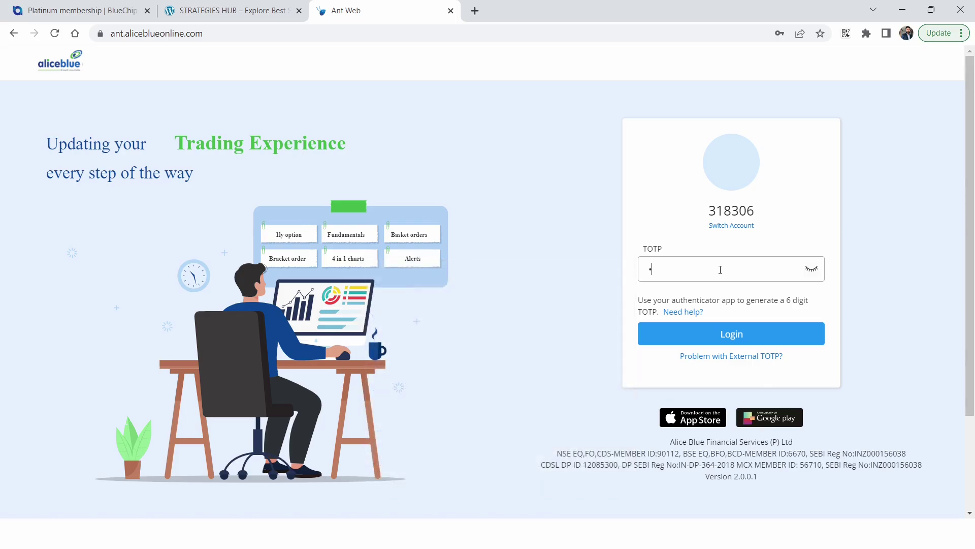
pyautogui.write('••••')
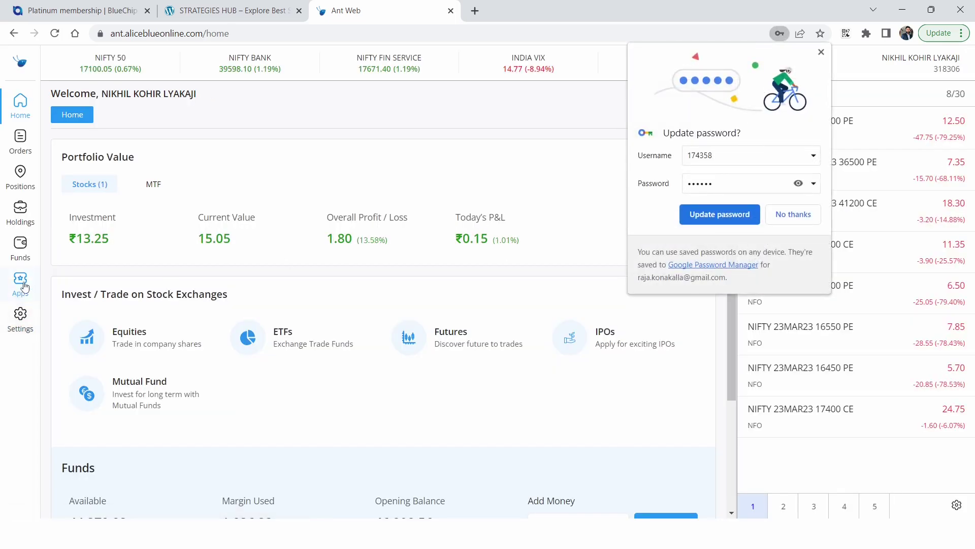
pyautogui.click(822, 52)
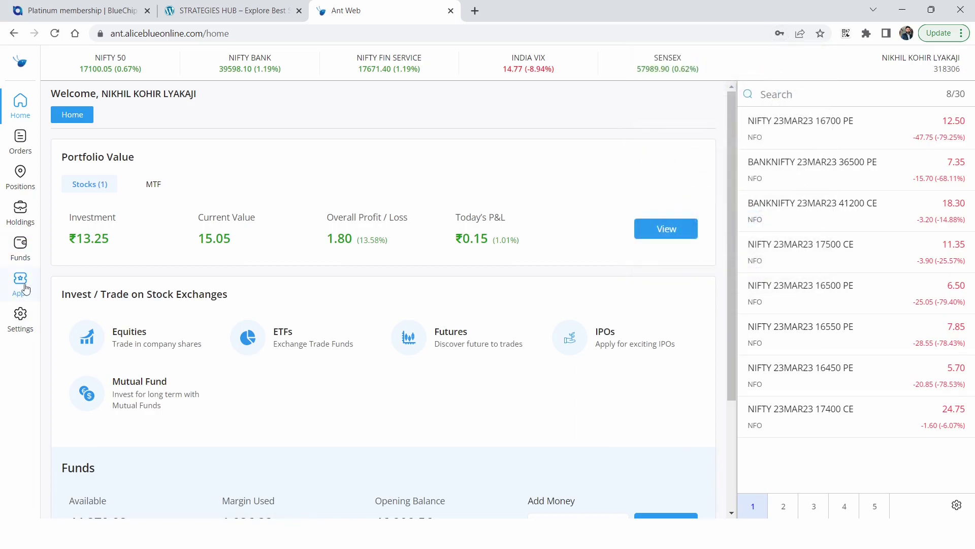
pyautogui.click(16, 285)
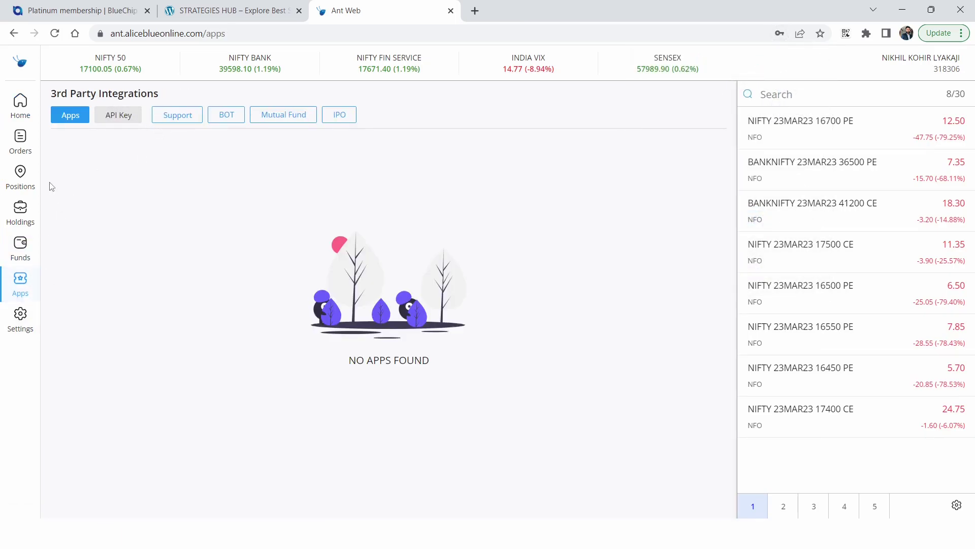
pyautogui.click(120, 116)
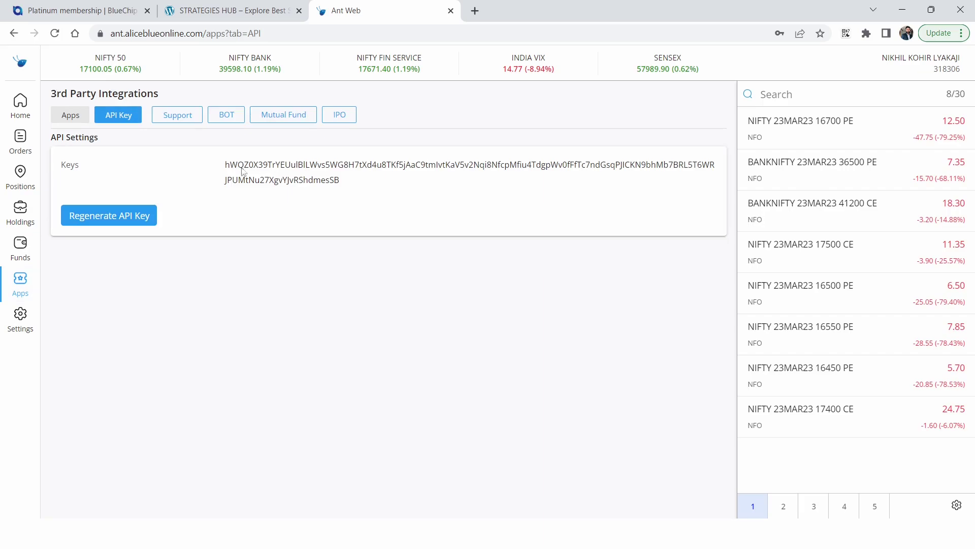
# Step: Bring TradeBot back and drag its window toward the screen centre
pyautogui.hotkey('alt', 'Tab')
pyautogui.hotkey('alt', 'Tab')
pyautogui.hotkey('alt', 'shift', 'Tab')
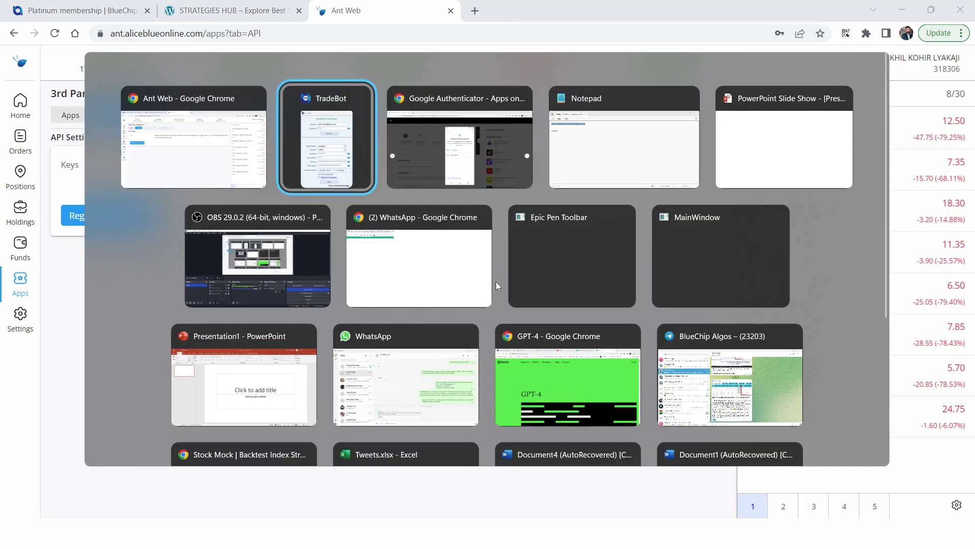
pyautogui.moveTo(742, 105); pyautogui.dragTo(410, 96)
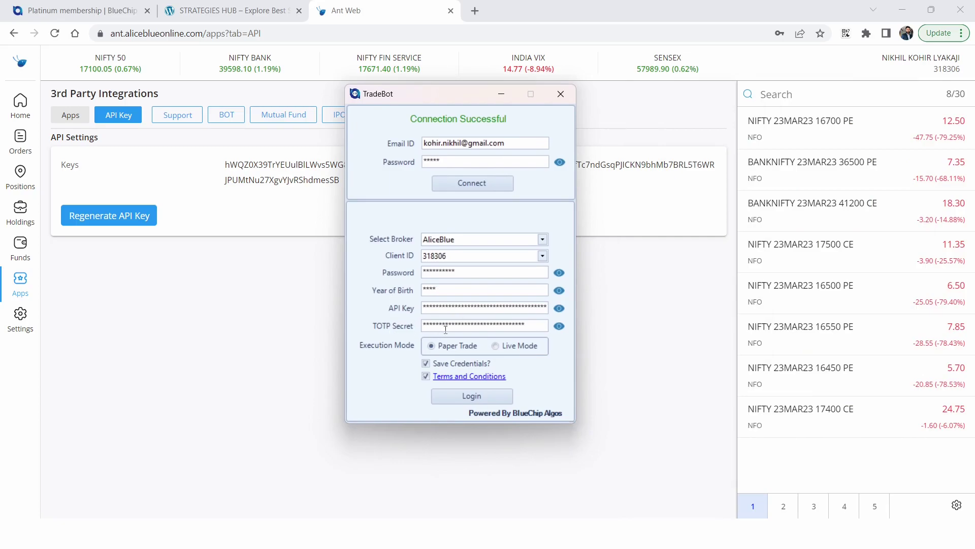
# Step: Log out of Ant Web from the account menu and dismiss the logged-out notice
pyautogui.click(949, 63)
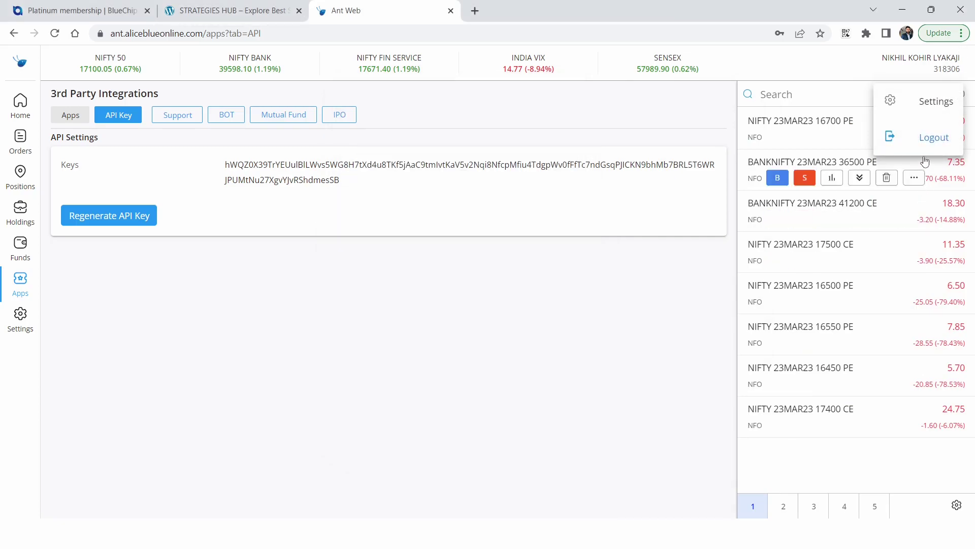
pyautogui.click(932, 135)
pyautogui.click(538, 309)
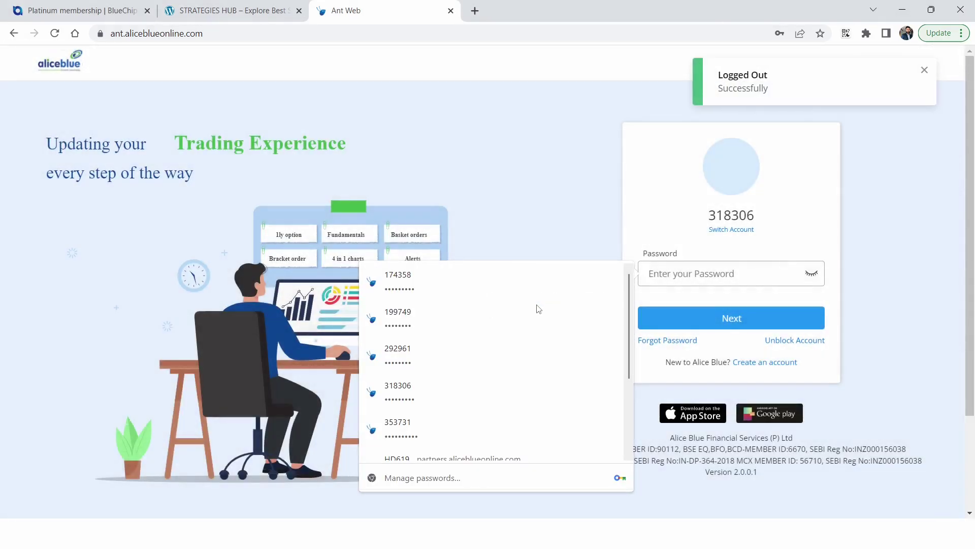
pyautogui.click(924, 70)
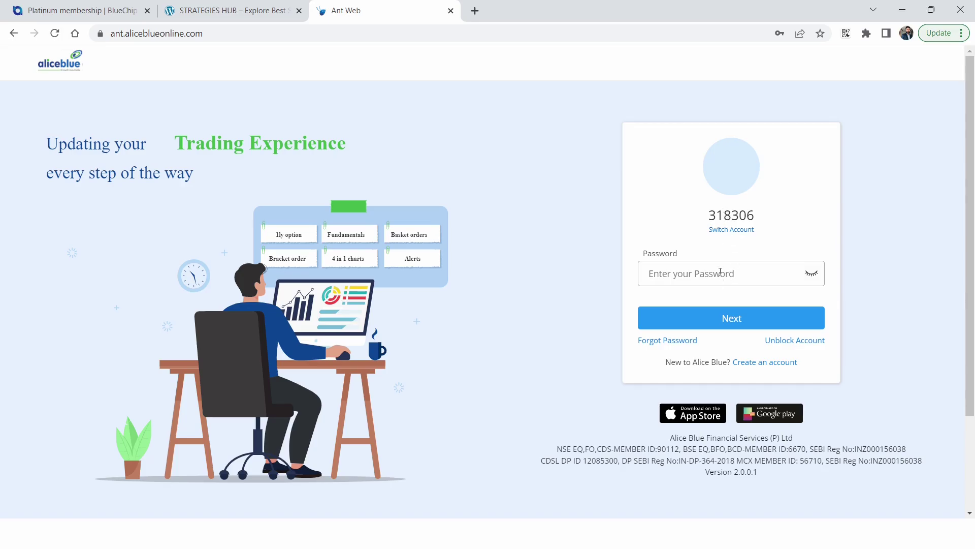
# Step: Sign in with password and year of birth, then reveal the 'Problem with External TOTP?' options
pyautogui.click(721, 272)
pyautogui.write('**********')
pyautogui.press('Return')
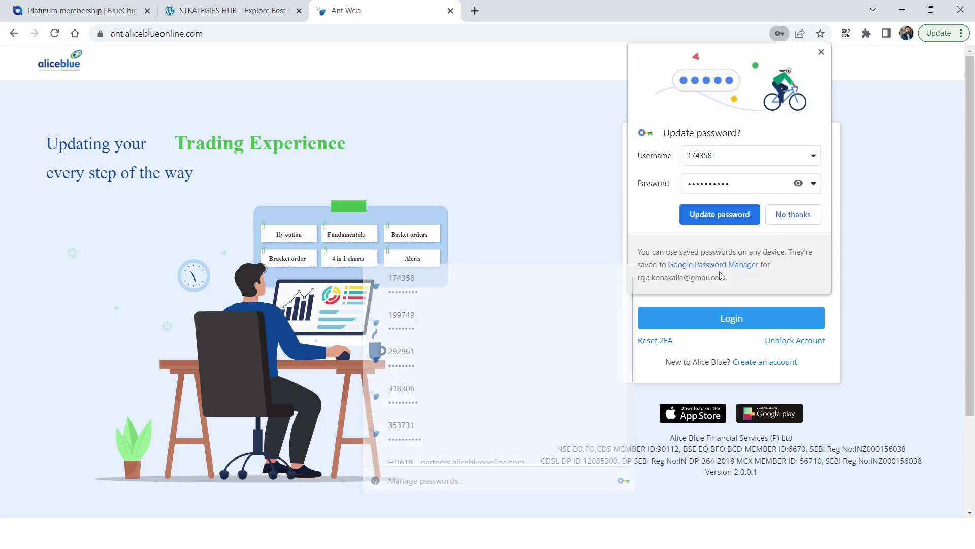
pyautogui.write('****')
pyautogui.press('Return')
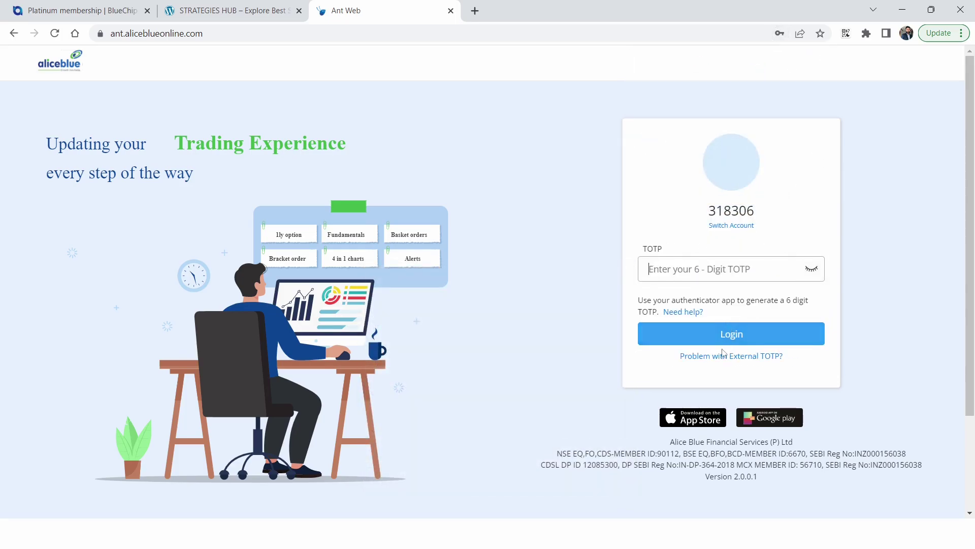
pyautogui.moveTo(678, 357); pyautogui.dragTo(772, 367)
pyautogui.click(801, 366)
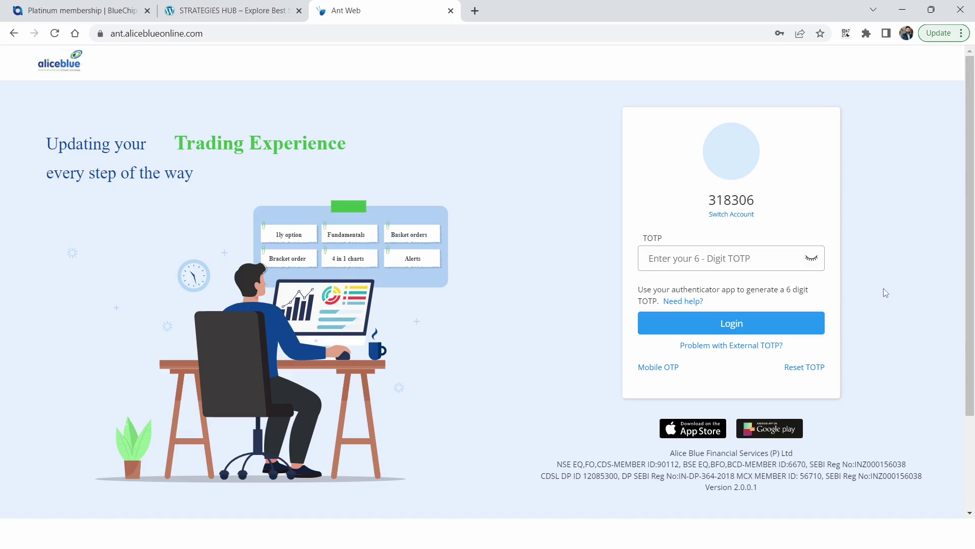
# Step: Select the 32-character TOTP secret key saved in the Notepad notes
pyautogui.hotkey('alt', 'Tab')
pyautogui.hotkey('alt', 'Tab')
pyautogui.hotkey('alt', 'Tab')
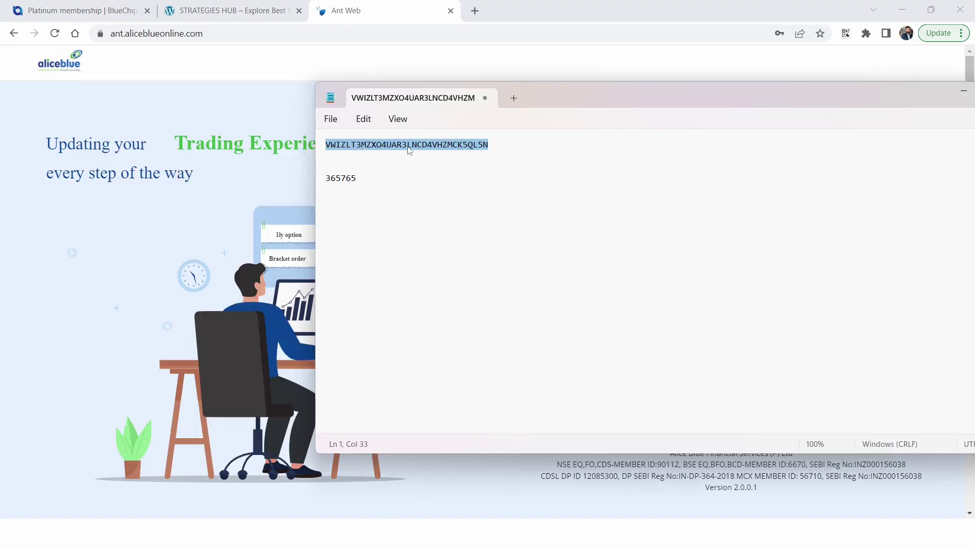
pyautogui.click(402, 147)
pyautogui.doubleClick(402, 148)
# Step: Focus Ant Web's TOTP field, dismiss the password suggestions, and bring TradeBot to the front
pyautogui.click(222, 188)
pyautogui.click(726, 258)
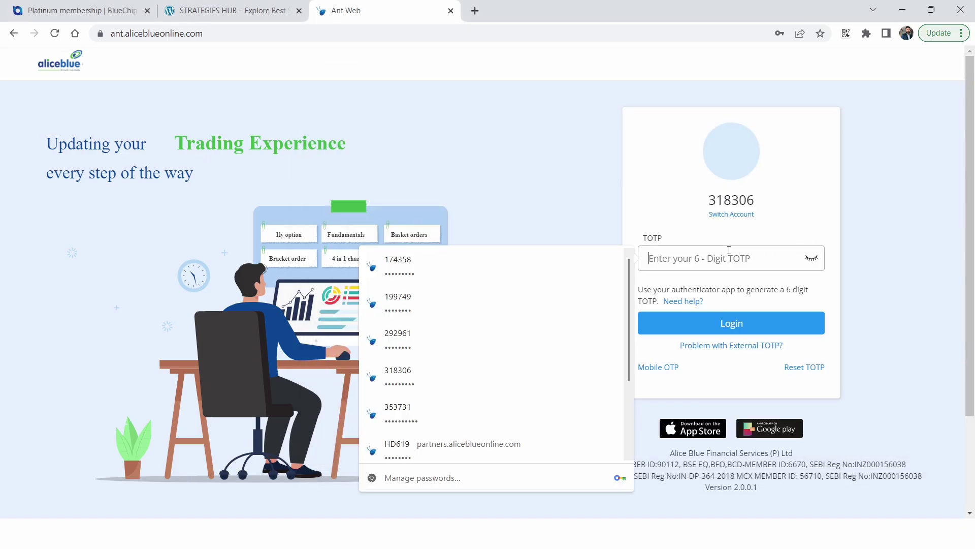
pyautogui.click(901, 237)
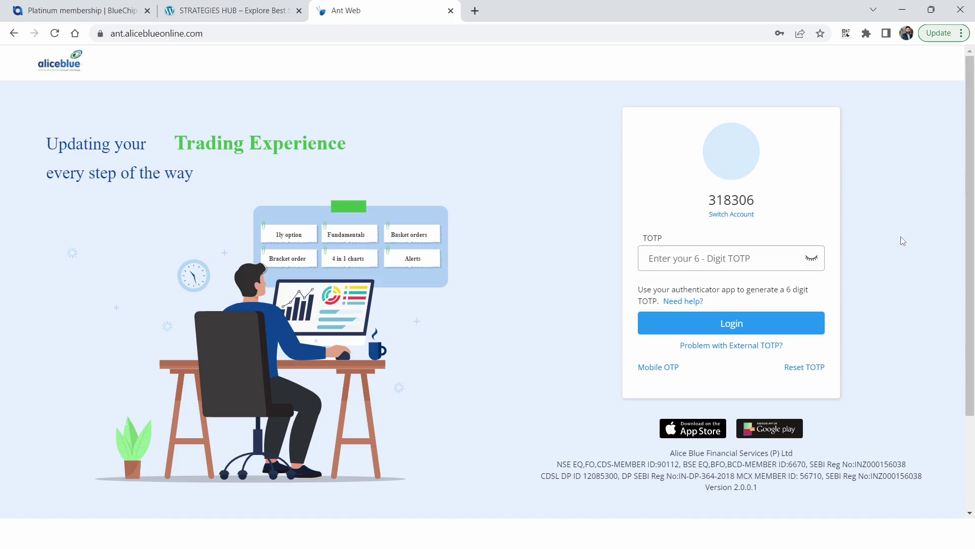
pyautogui.hotkey('alt', 'Tab')
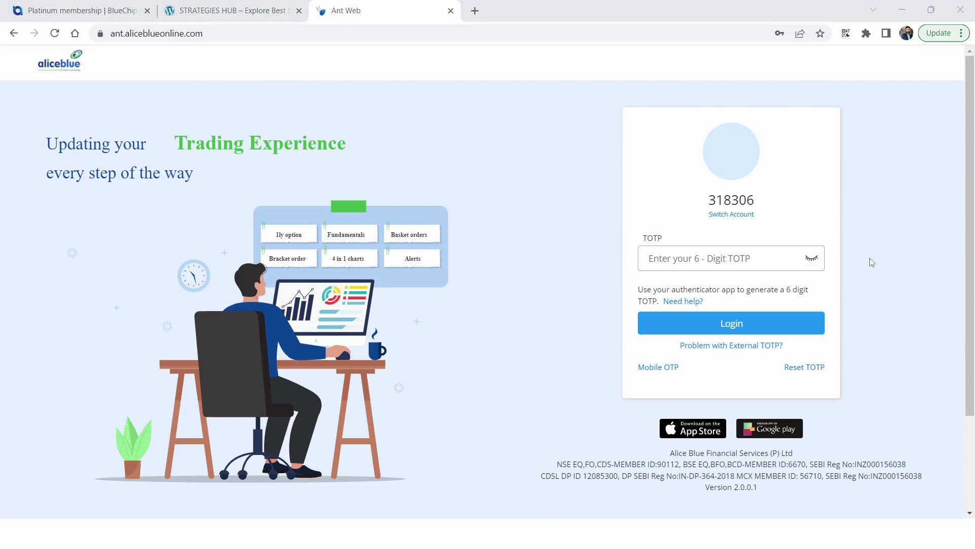
pyautogui.hotkey('alt', 'Tab')
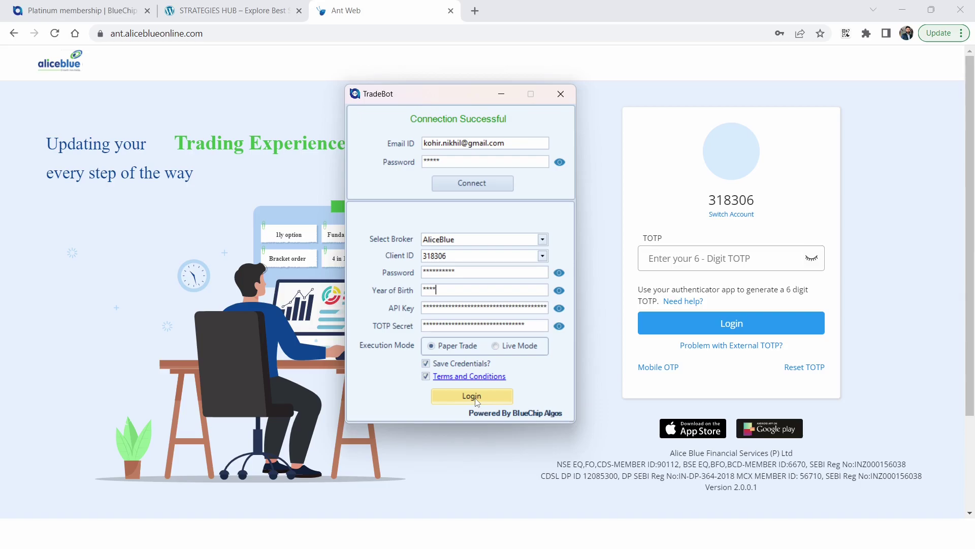
# Step: From the BlueChip Algos Platinum membership tab, go to the site's Contact page
pyautogui.click(130, 11)
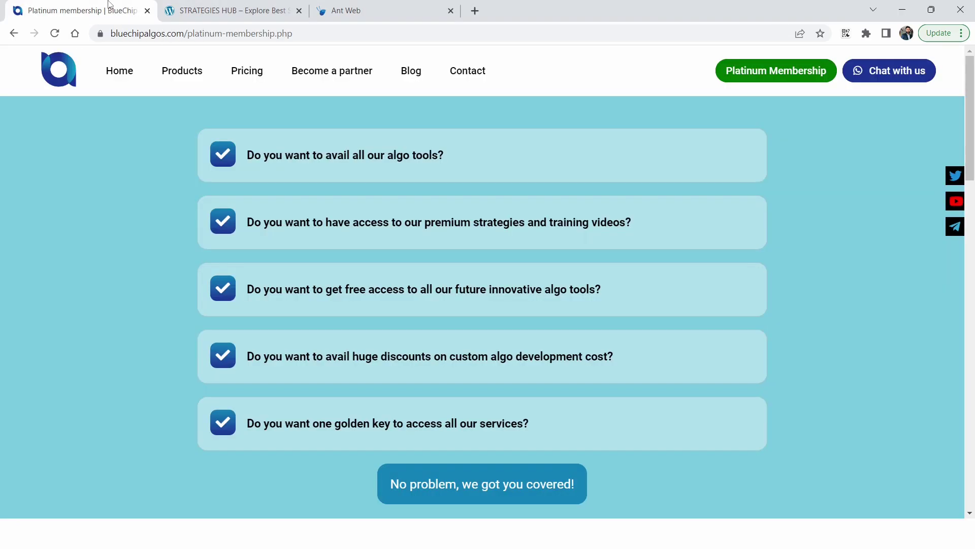
pyautogui.click(467, 77)
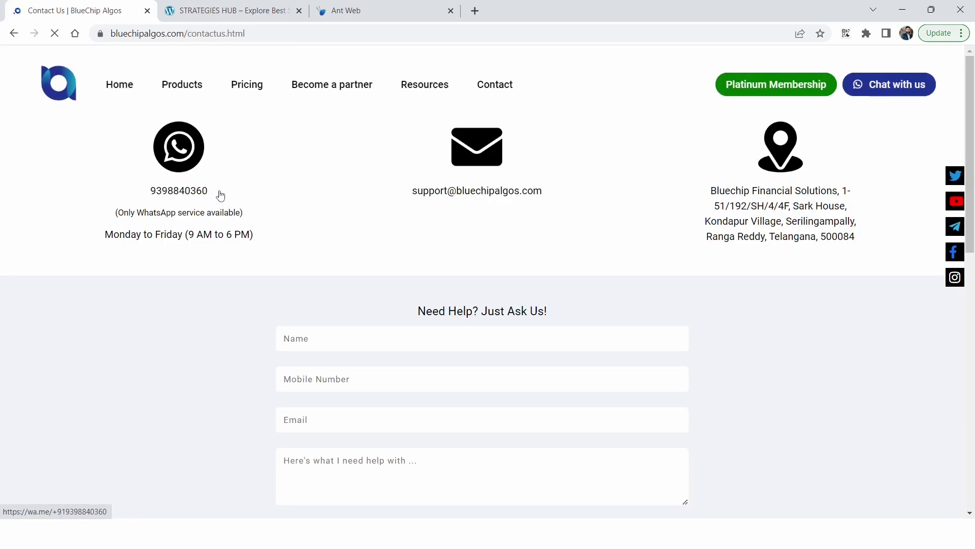